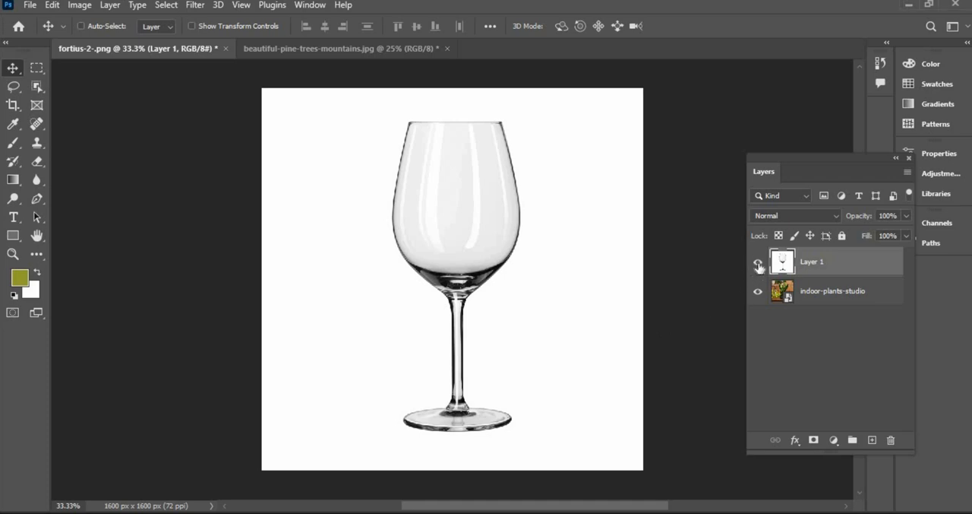
Step: Toggle the glass layer's visibility off and back on to compare it with the plant photo beneath
left_click(758, 263)
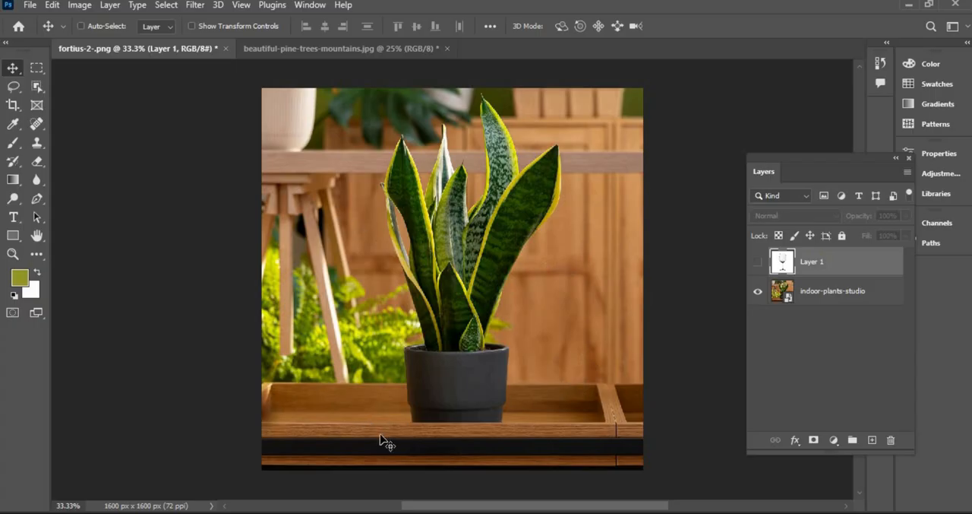
left_click(758, 264)
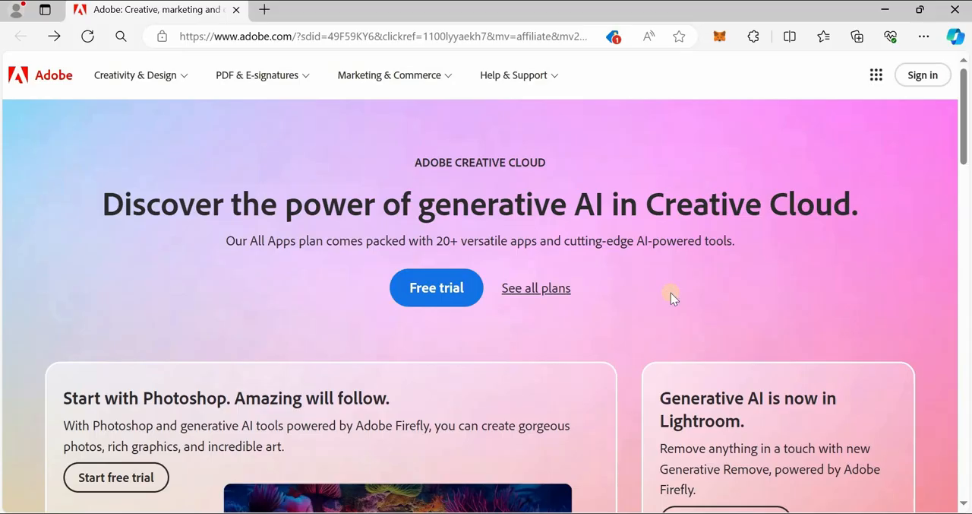
Step: Switch to the browser and open the Photoshop page from Adobe's all-products catalogue
scroll(669, 295, "down", 7)
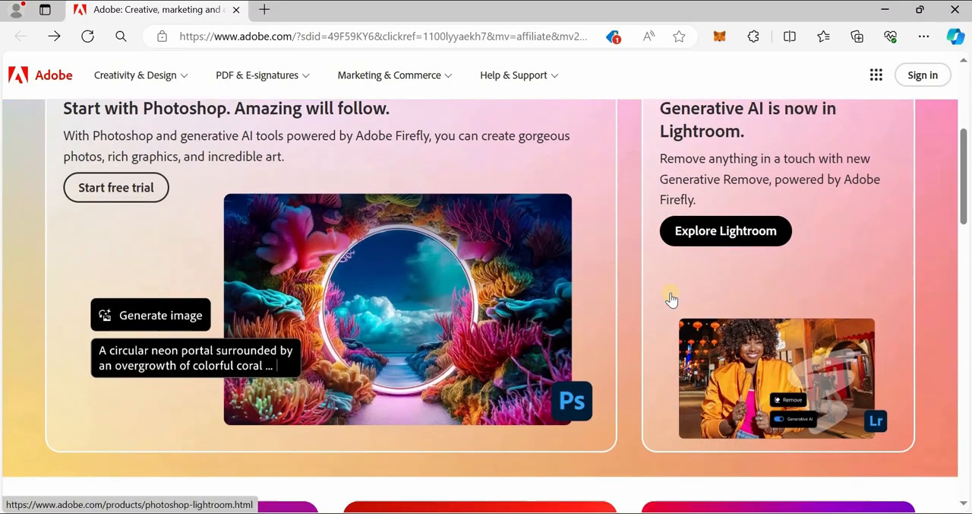
scroll(671, 294, "down", 10)
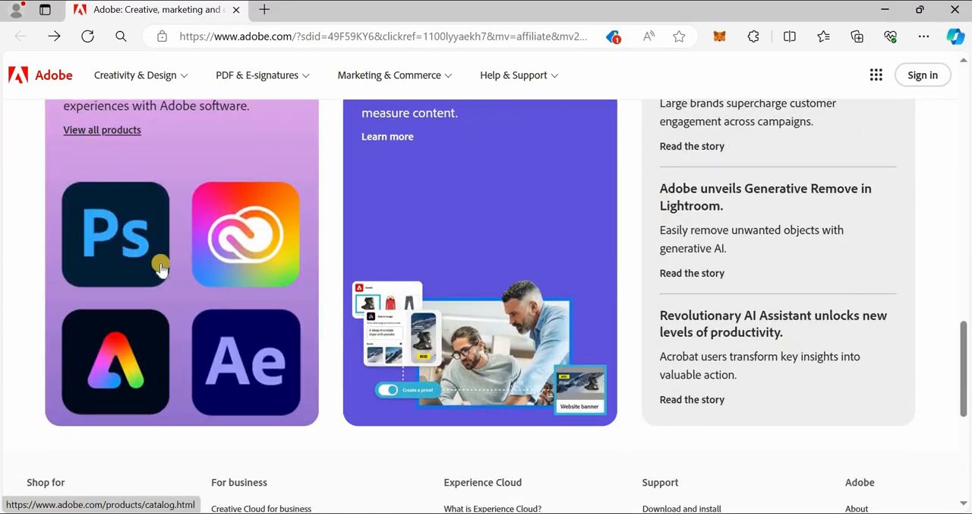
left_click(158, 266)
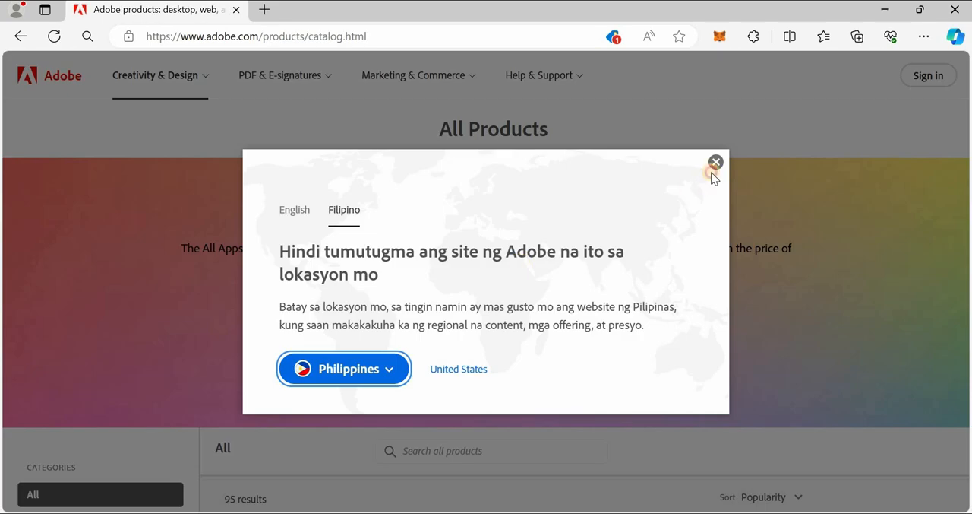
left_click(716, 162)
scroll(333, 327, "down", 5)
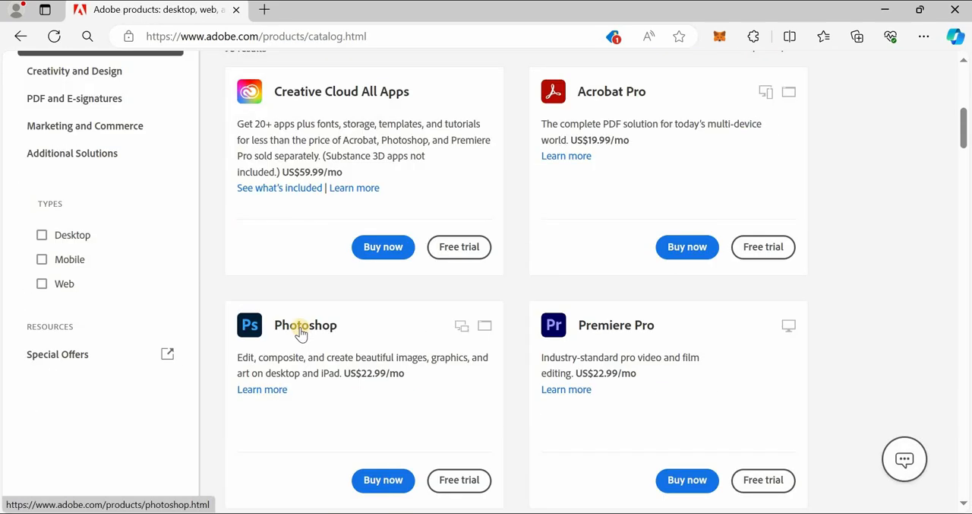
left_click(301, 327)
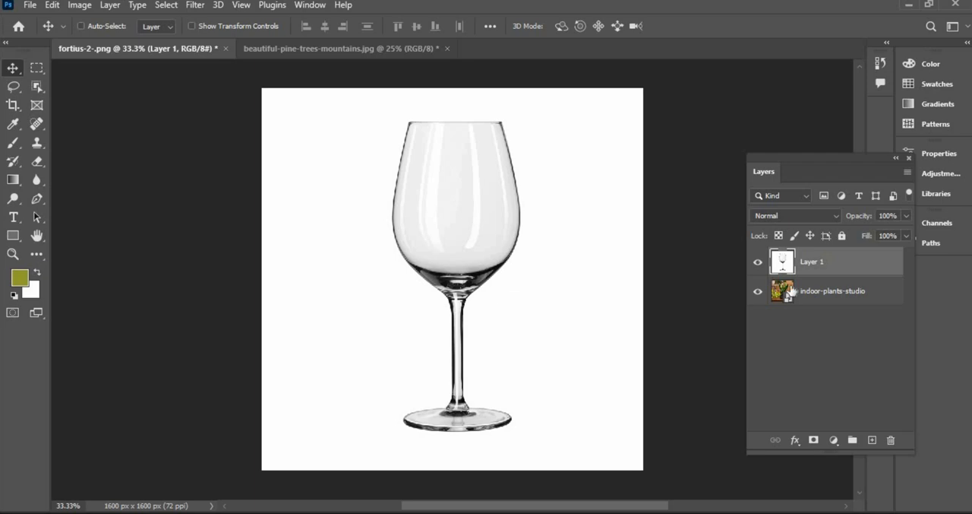
Step: Select the entire canvas of the glass layer and copy it
left_click(171, 6)
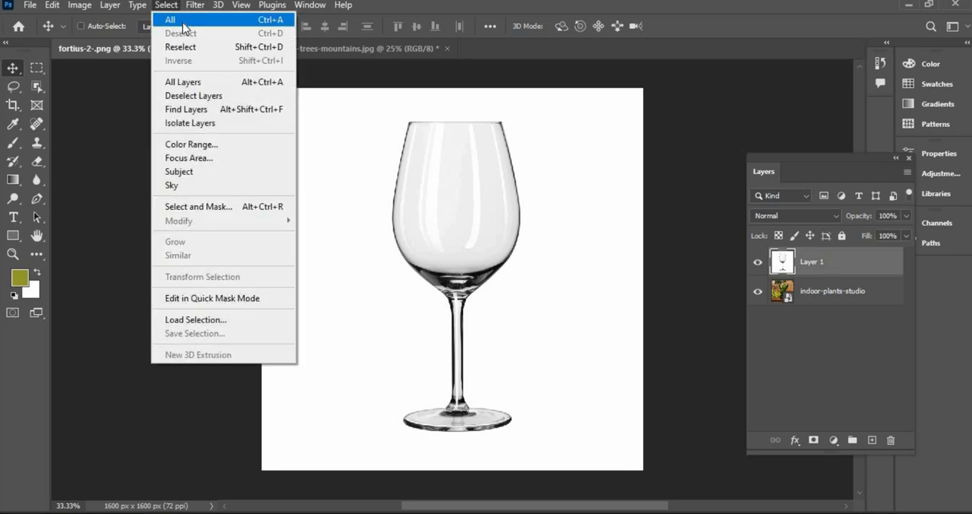
left_click(265, 21)
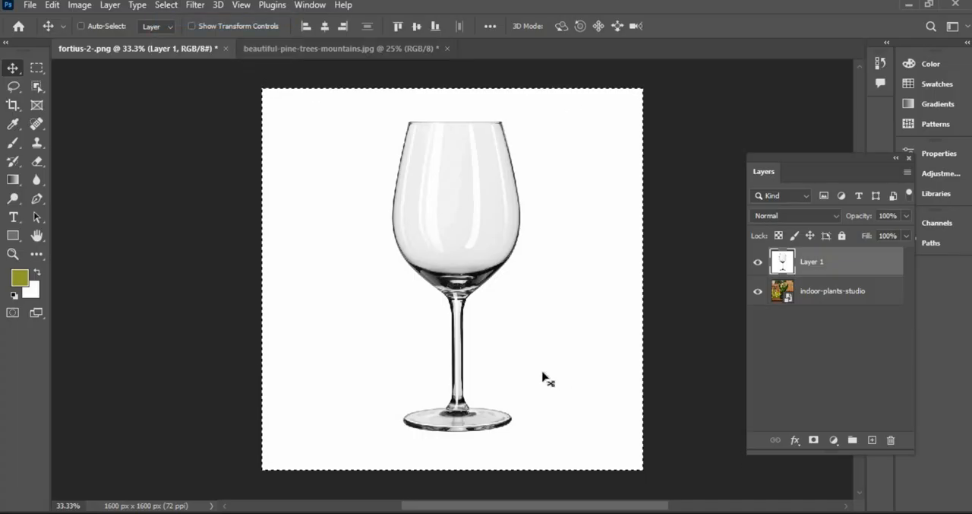
left_click(53, 7)
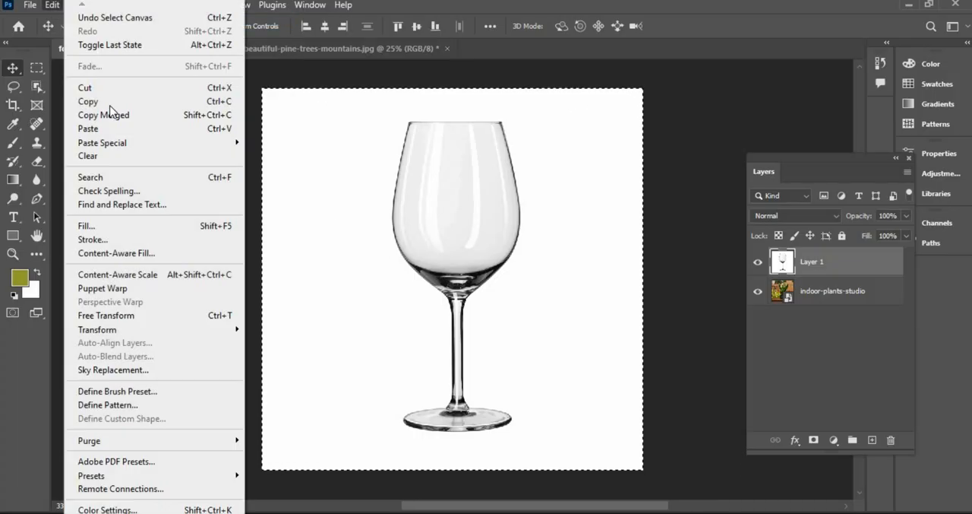
left_click(109, 103)
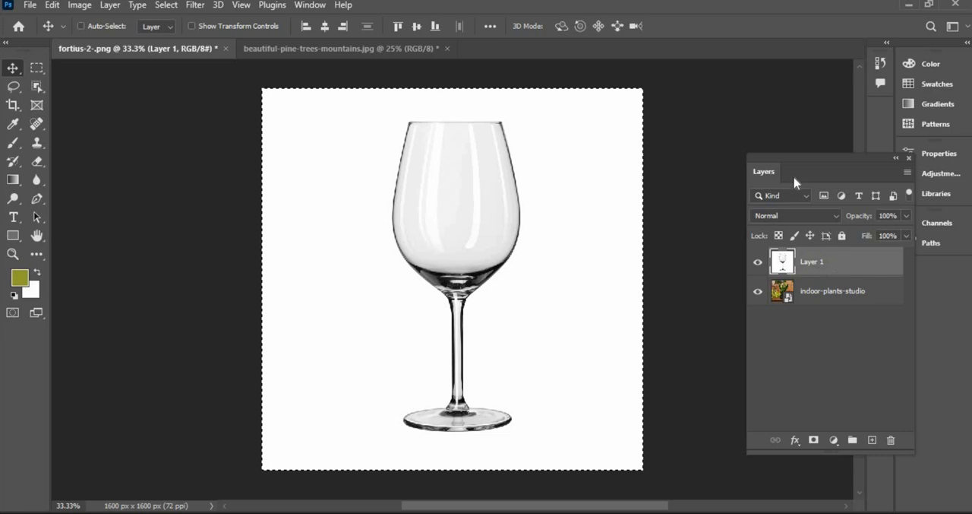
Step: Add a layer mask to Layer 1 and paste the copied glass image into the mask
left_click(813, 441)
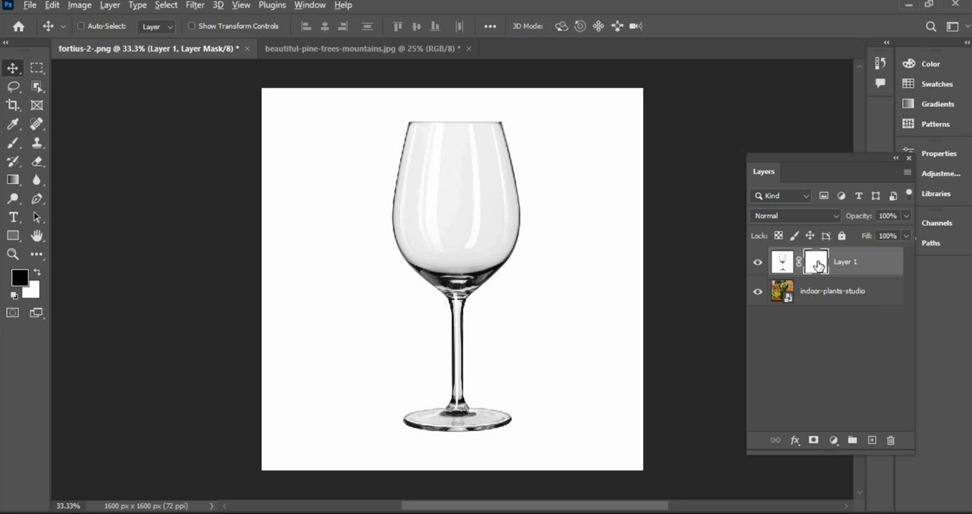
left_click(818, 264, "alt")
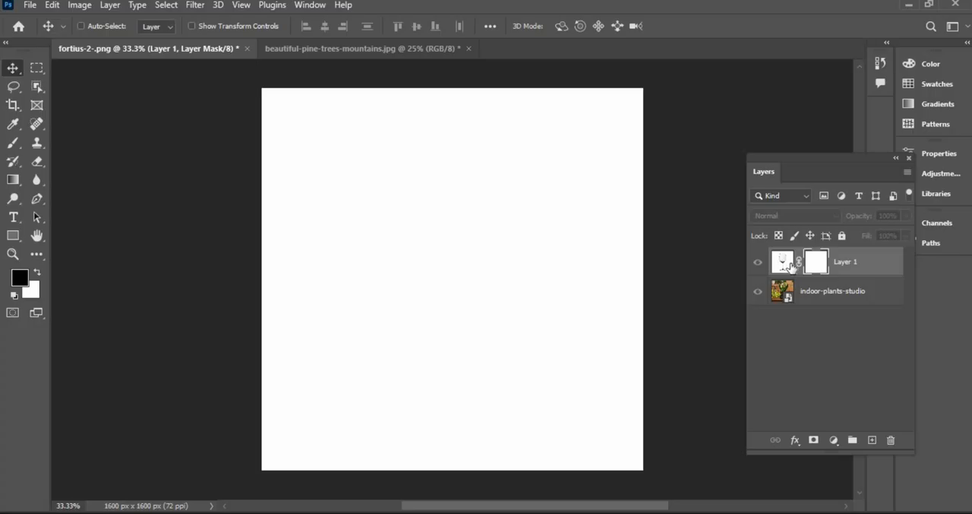
left_click(53, 6)
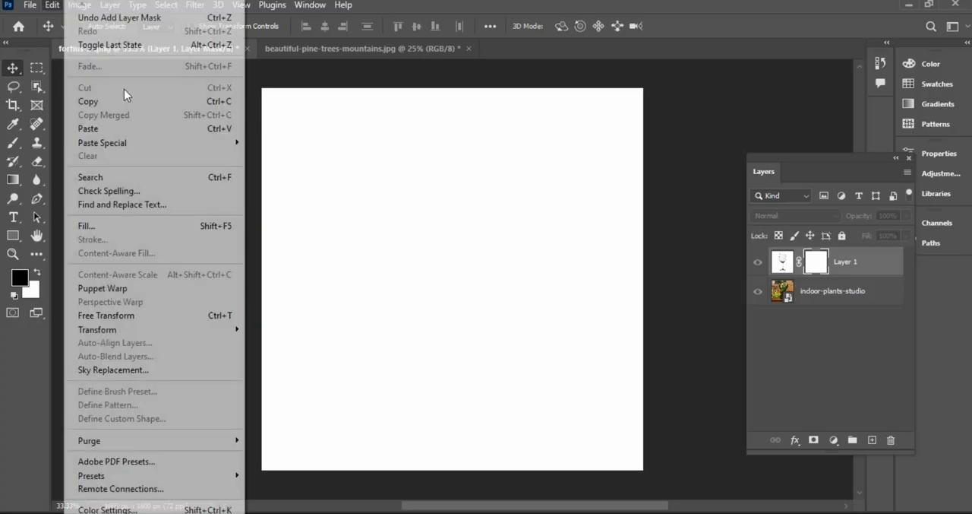
left_click(125, 134)
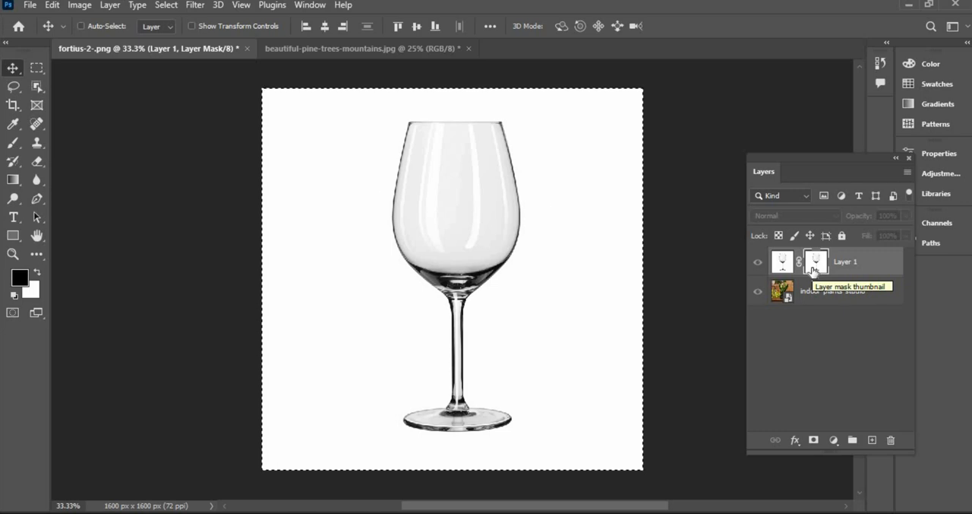
Step: Invert the mask contents, deselect, and return to editing the glass layer itself
left_click_drag(813, 269, 814, 271)
key("ctrl+i")
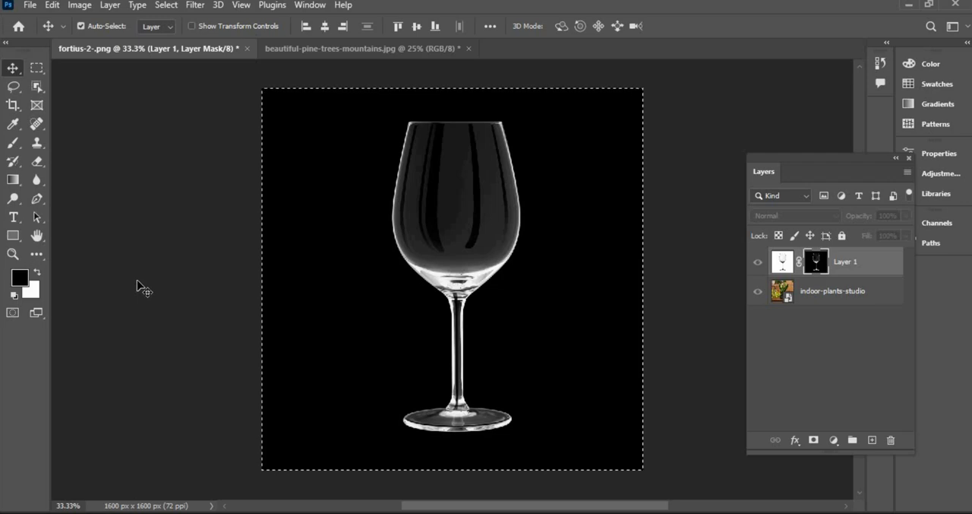
key("ctrl+d")
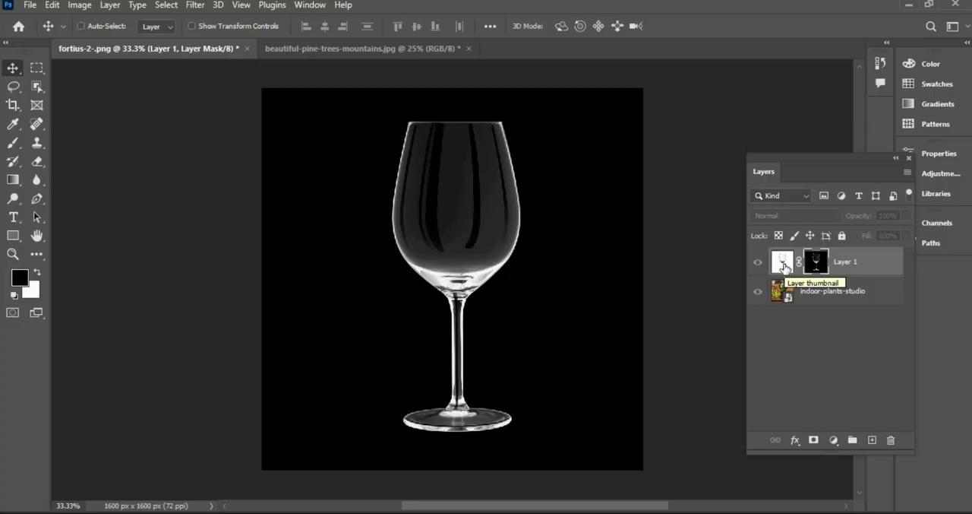
left_click(785, 265)
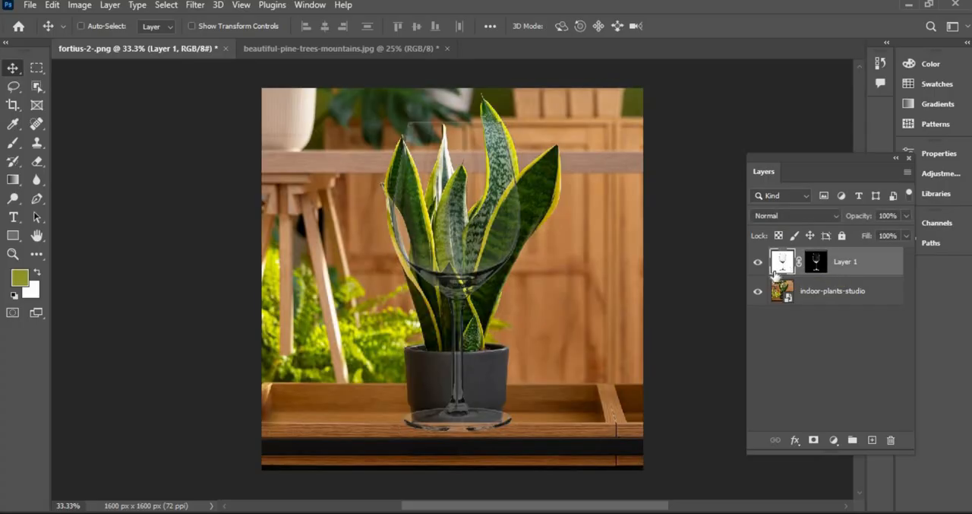
Step: Hide and re-show the plant background layer to check the glass transparency
left_click(758, 296)
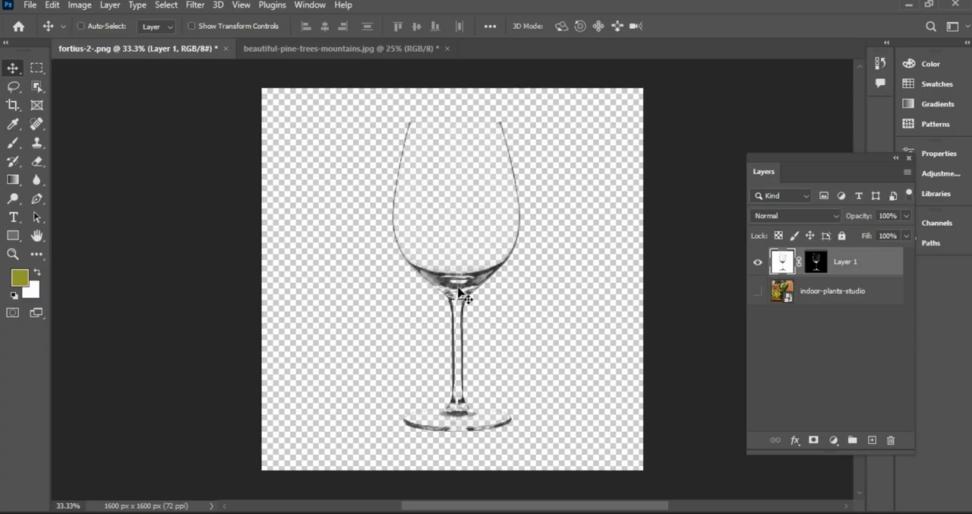
left_click(757, 295)
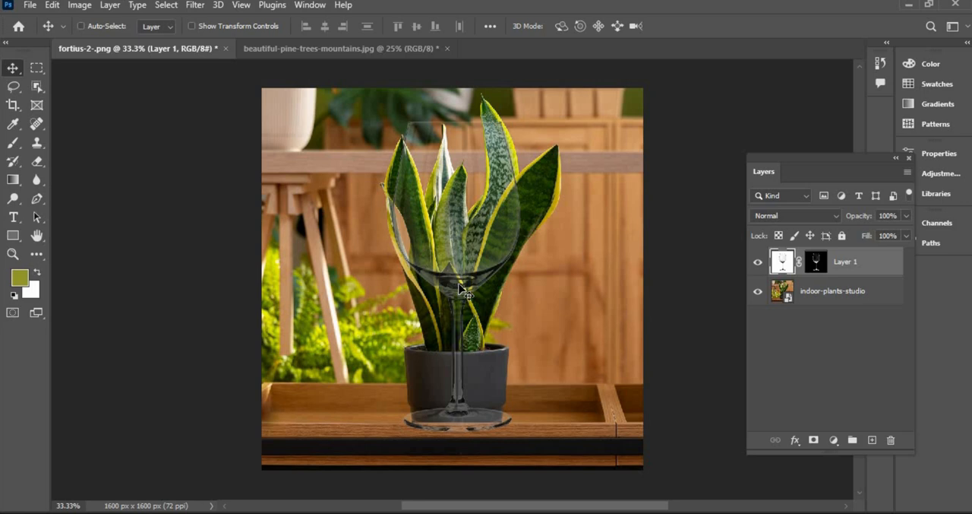
Step: Move the glass left and free-transform it down to about 39% scale beside the plant, then commit
left_click_drag(461, 289, 337, 279)
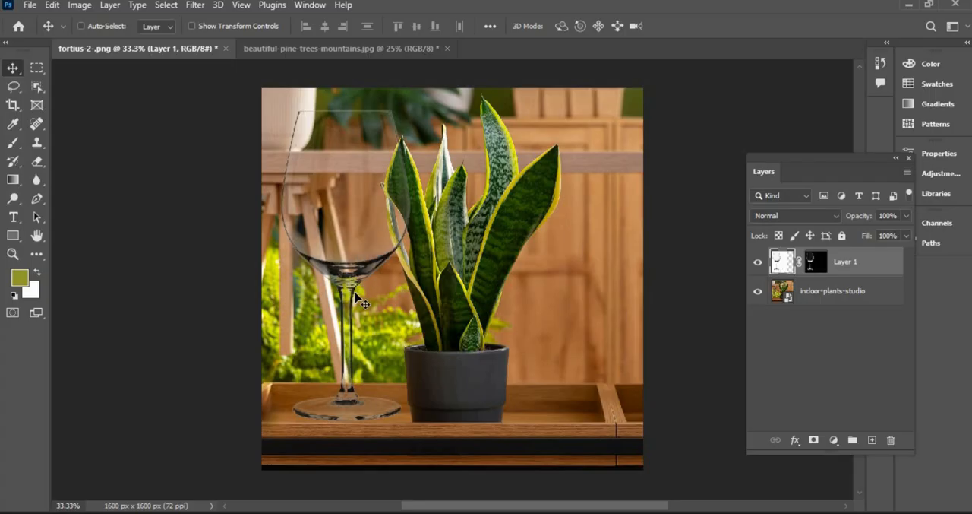
key("ctrl+t")
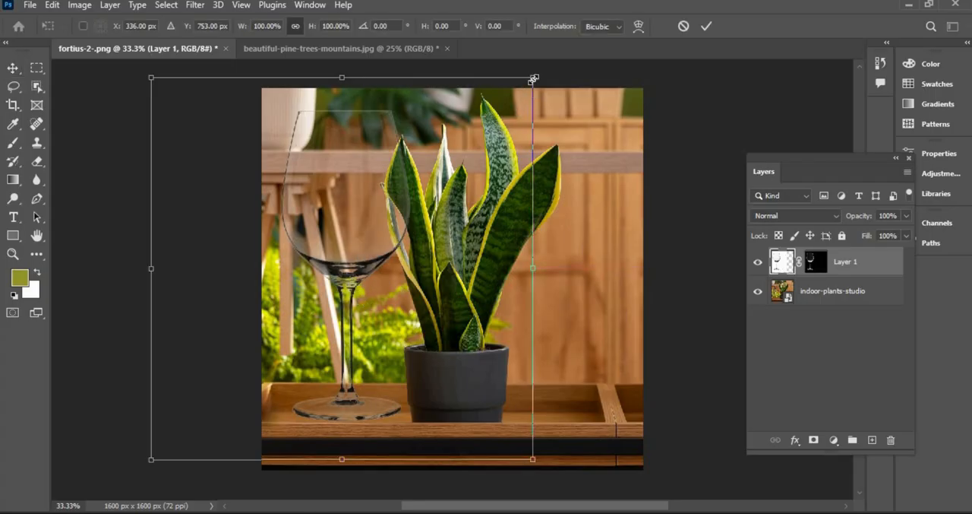
left_click_drag(501, 114, 340, 272)
left_click_drag(315, 339, 388, 332)
left_click_drag(548, 330, 371, 331)
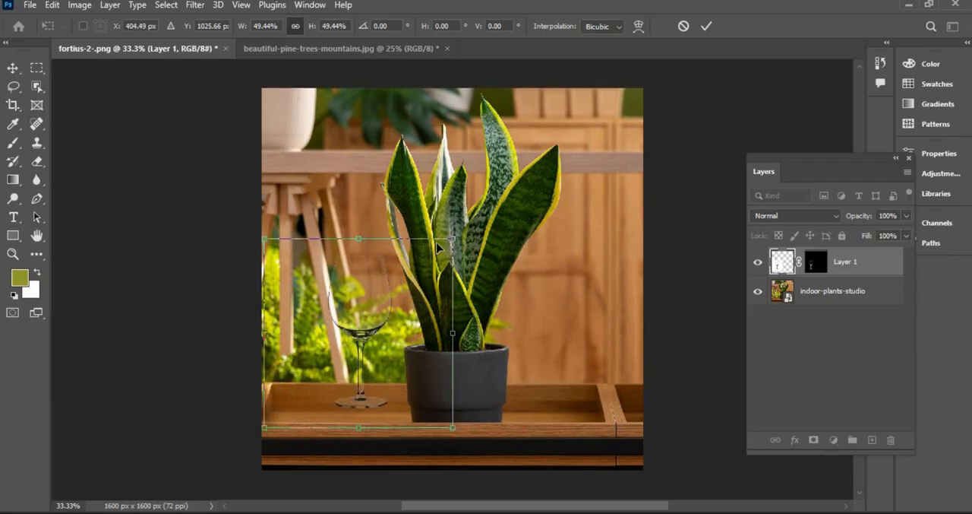
left_click_drag(412, 271, 413, 278)
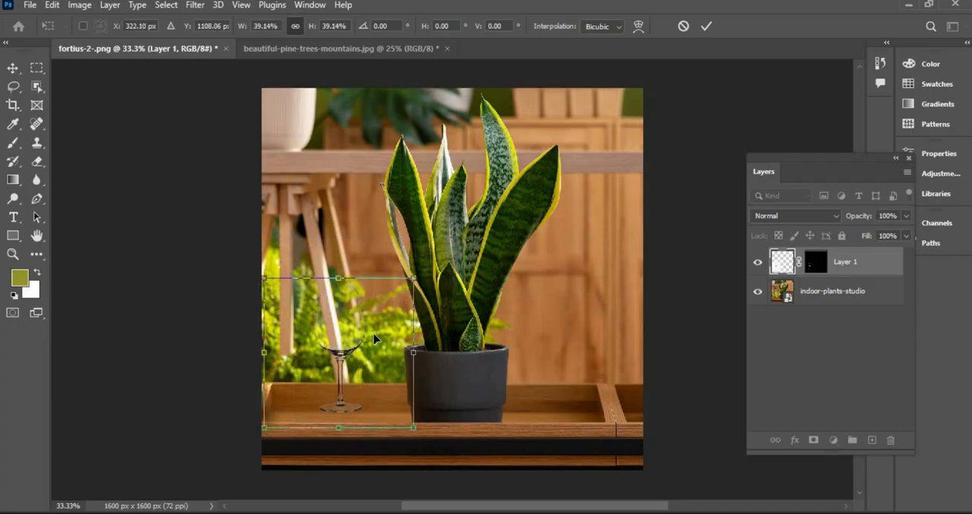
left_click_drag(356, 355, 286, 309)
key("Return")
Step: Duplicate the glass layer twice to strengthen the glass
left_click(13, 254)
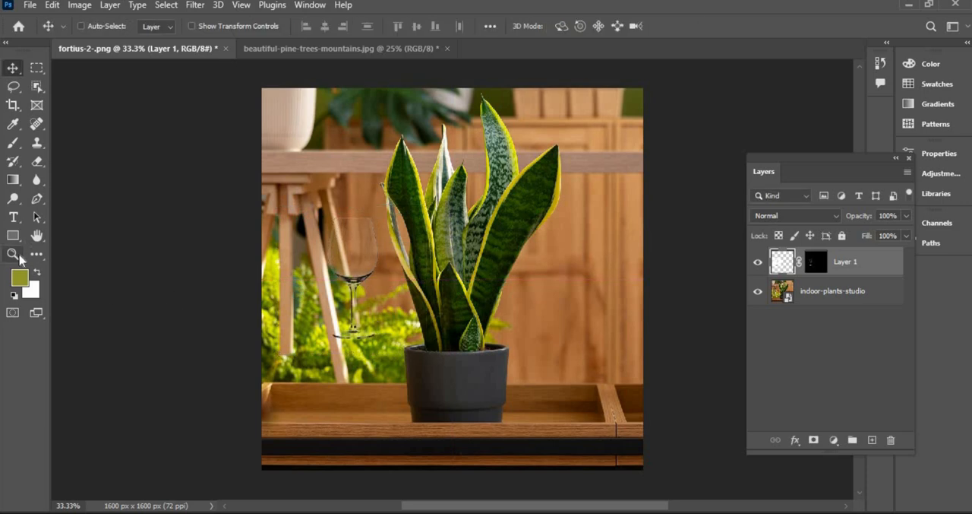
left_click(395, 236)
left_click(279, 256)
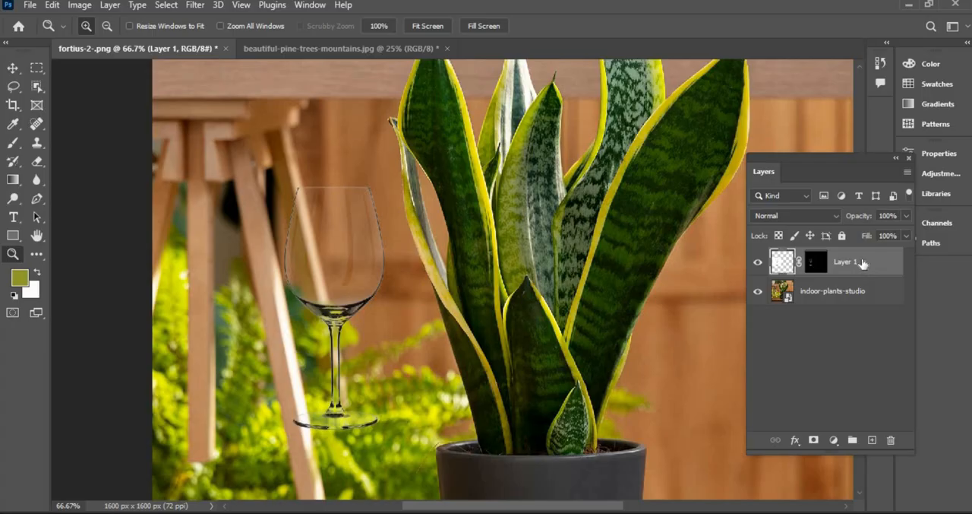
left_click_drag(875, 308, 873, 440)
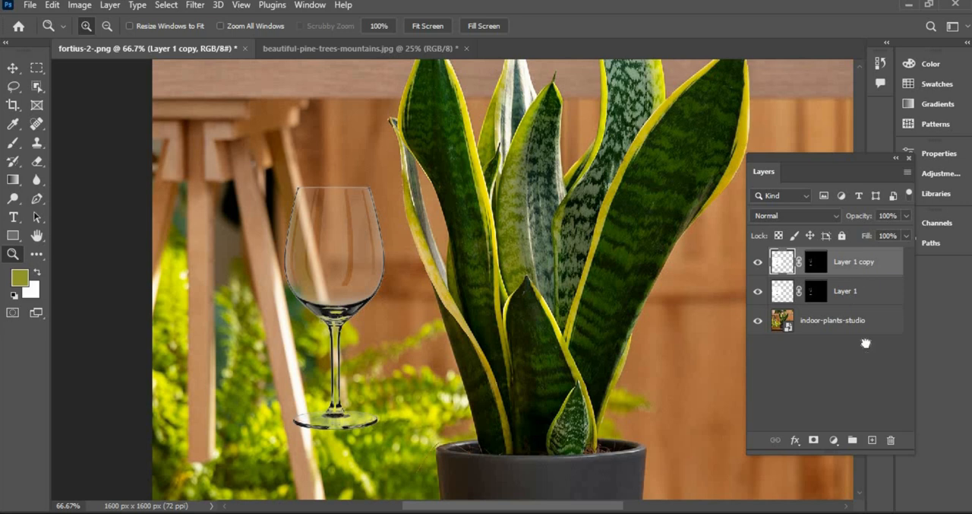
left_click_drag(866, 343, 873, 442)
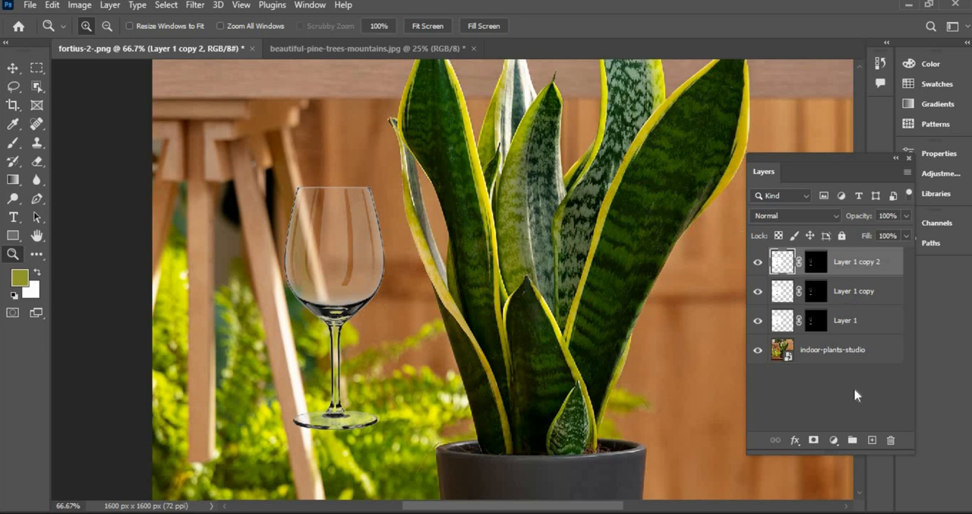
Step: Select all three glass layers and group them into a folder
left_click(870, 321)
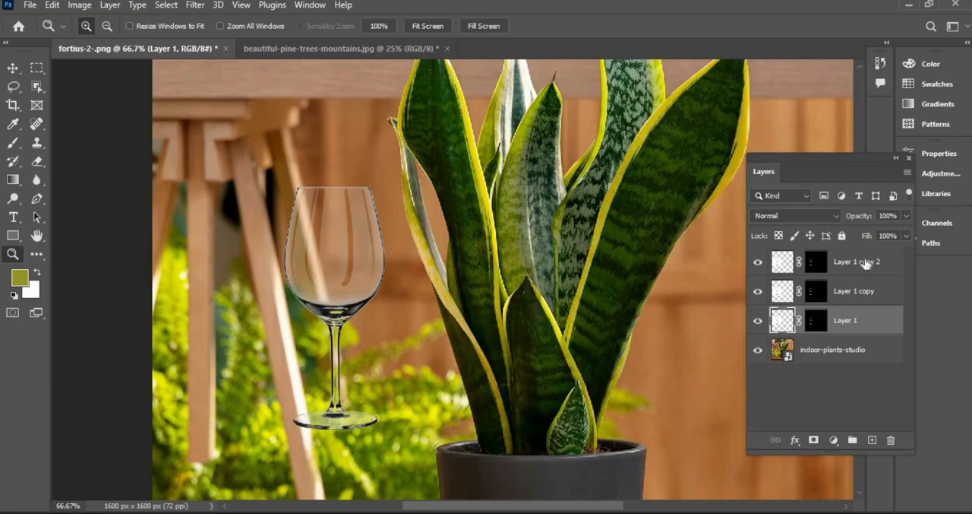
left_click(866, 262, "shift")
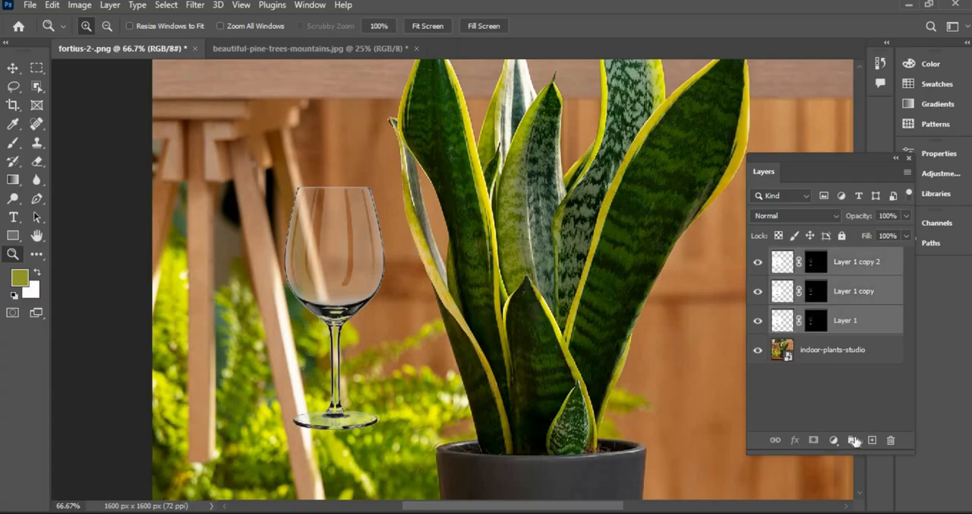
left_click(853, 440)
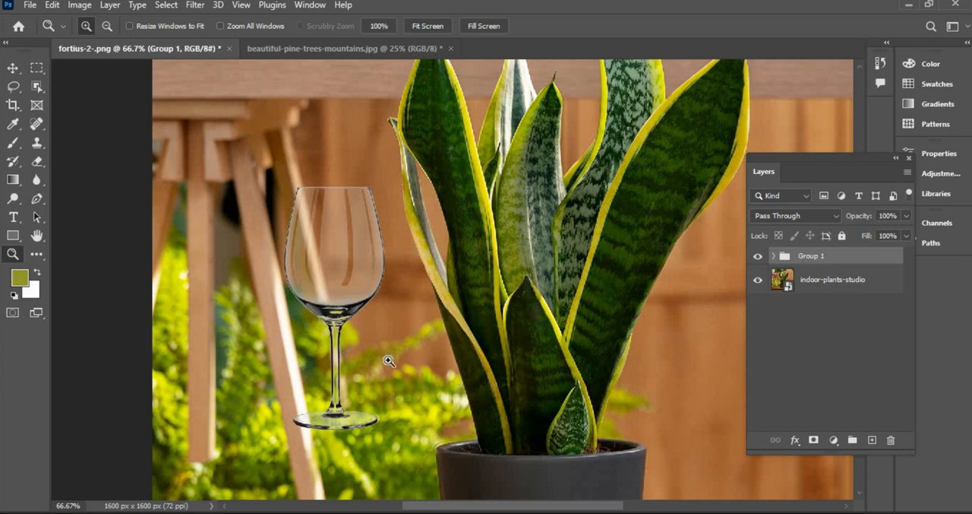
Step: Move the grouped glass down so it stands on the wooden tray beside the pot
left_click(13, 68)
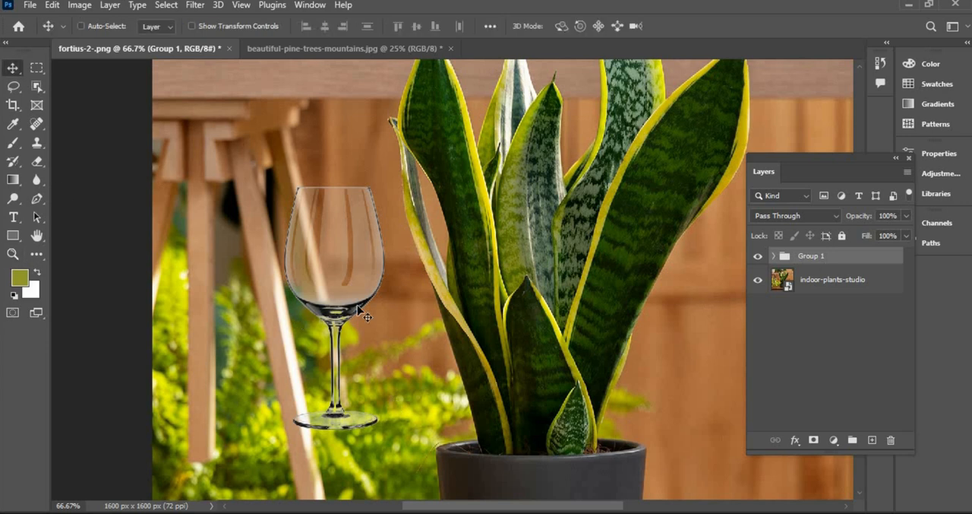
scroll(385, 366, "down", 1)
scroll(388, 359, "down", 1)
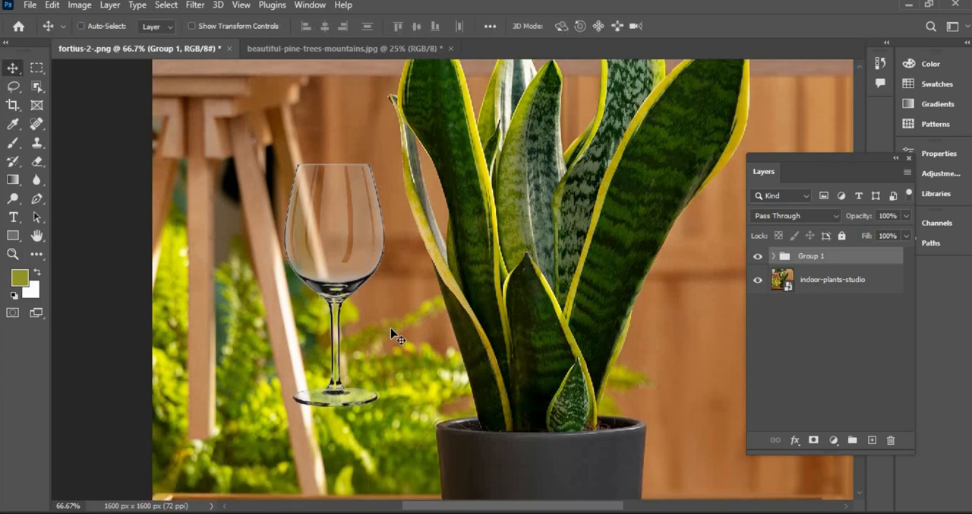
scroll(423, 267, "down", 5)
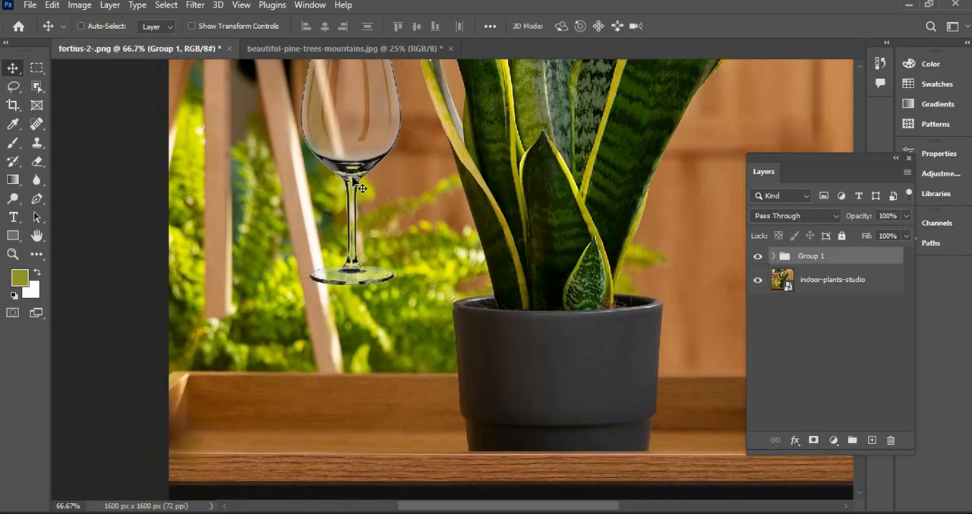
left_click_drag(350, 271, 351, 337)
left_click_drag(351, 335, 405, 287)
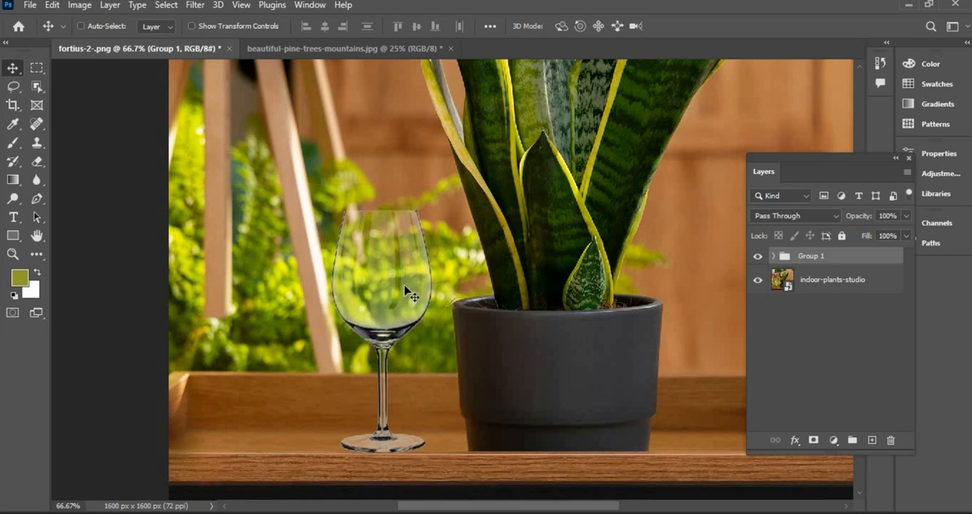
Step: Add a Solid Color fill layer above the plant photo and set its colour to dark blue 00294b
key("ctrl+minus")
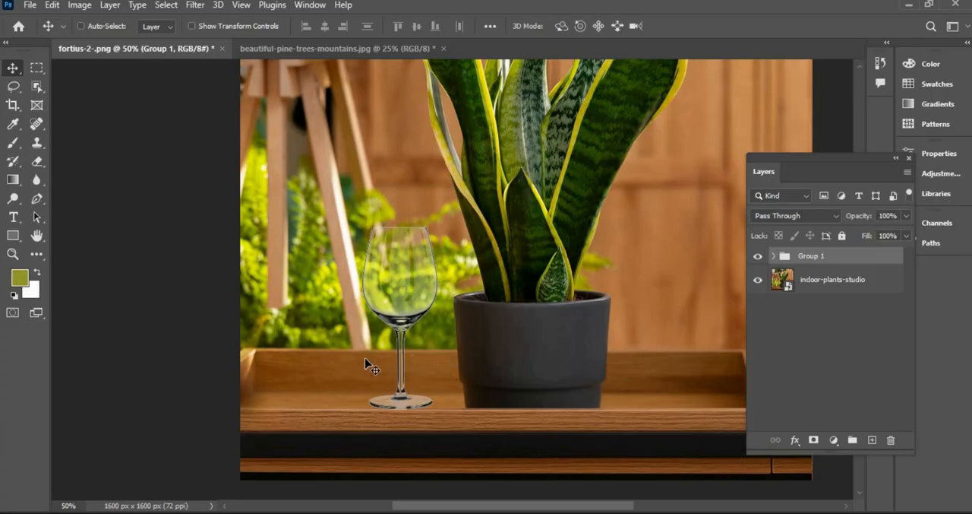
left_click(833, 286)
left_click(834, 440)
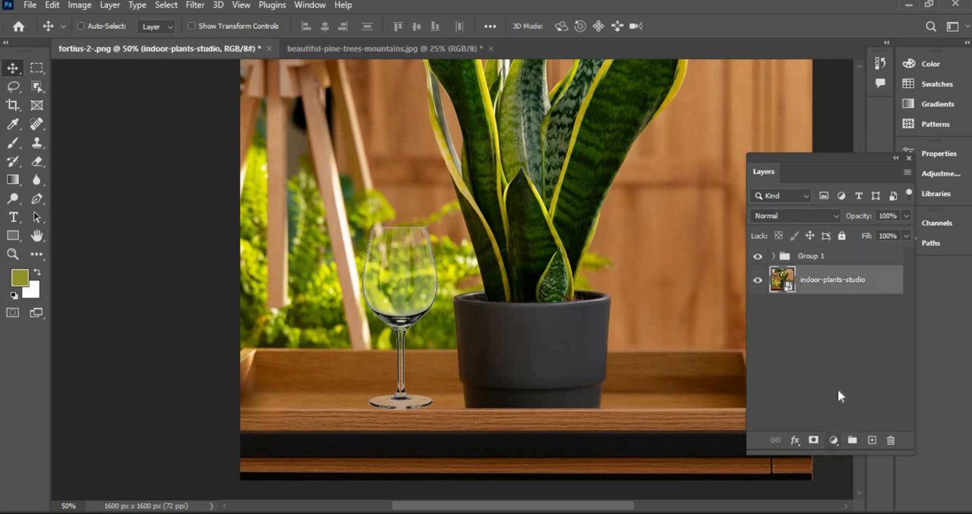
left_click(862, 190)
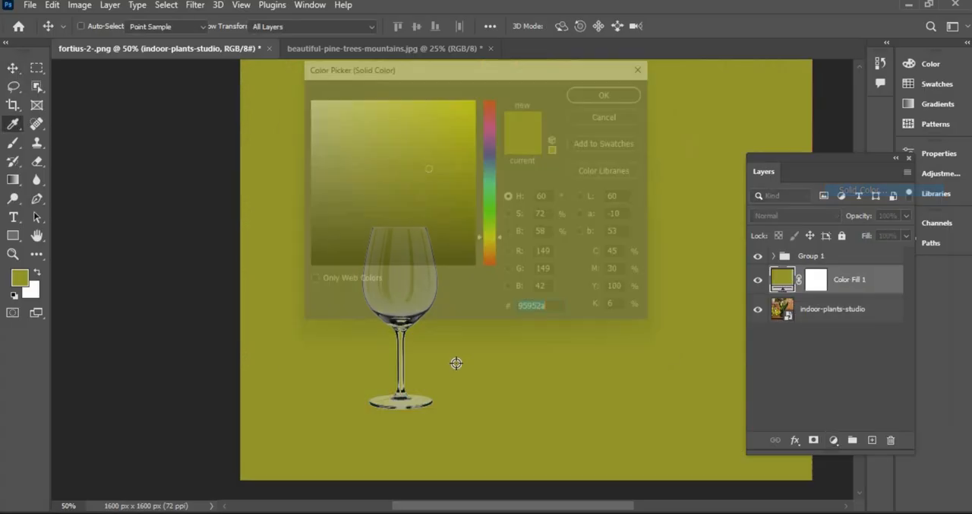
left_click(497, 163)
left_click(498, 167)
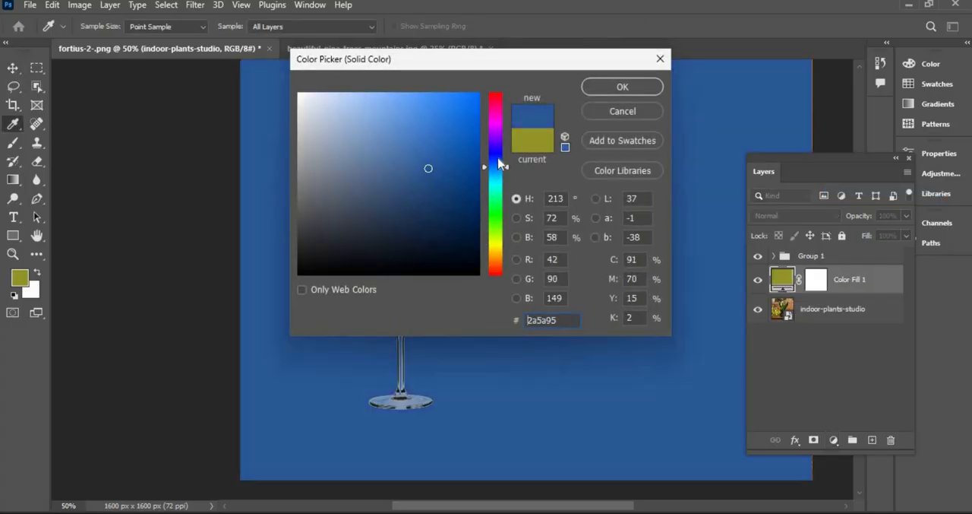
left_click(498, 158)
left_click(499, 205)
left_click(498, 191)
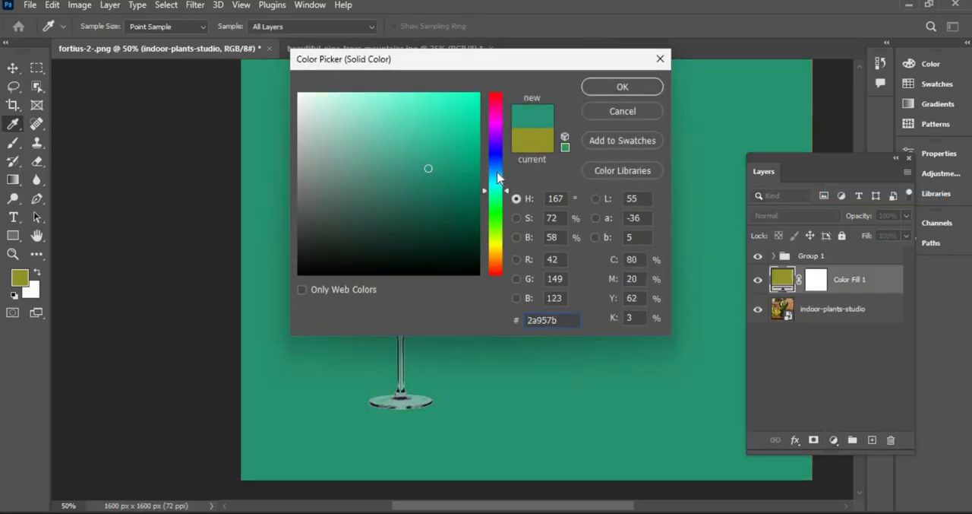
left_click(497, 170)
left_click(482, 221)
left_click(476, 217)
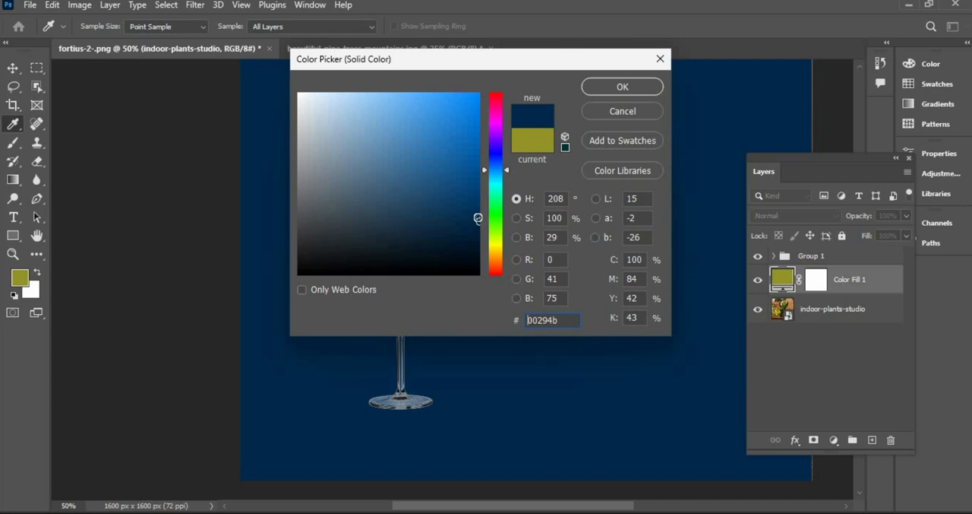
left_click(623, 87)
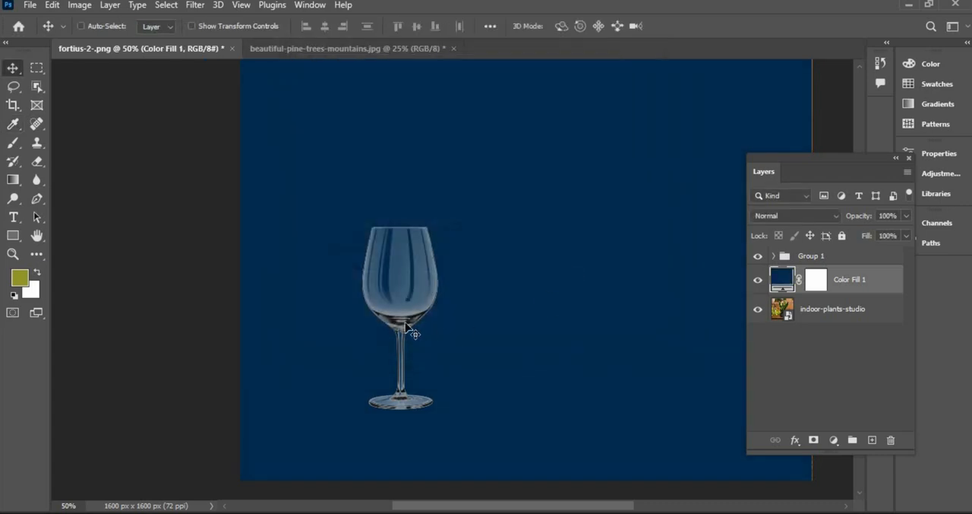
Step: Move the glass group about 313 px to the right over the blue fill
left_click(824, 256)
left_click_drag(397, 319, 491, 336)
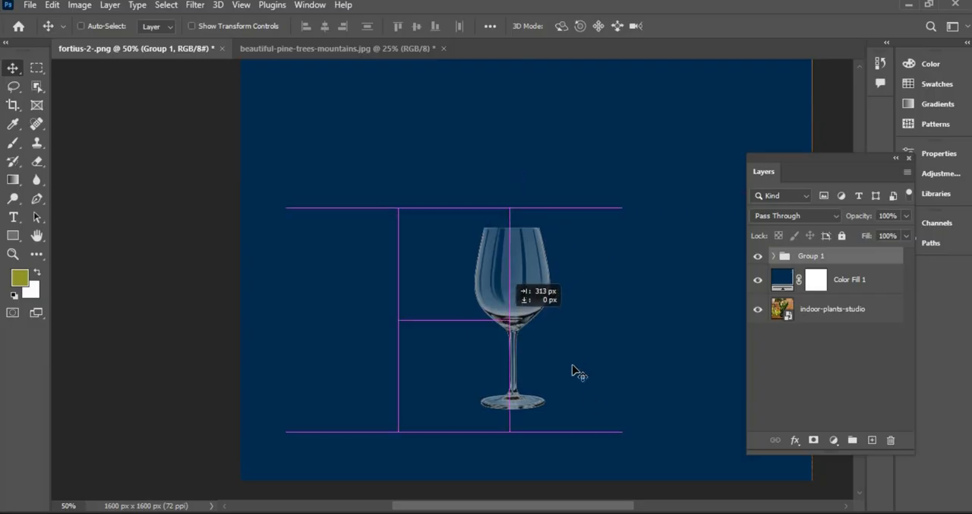